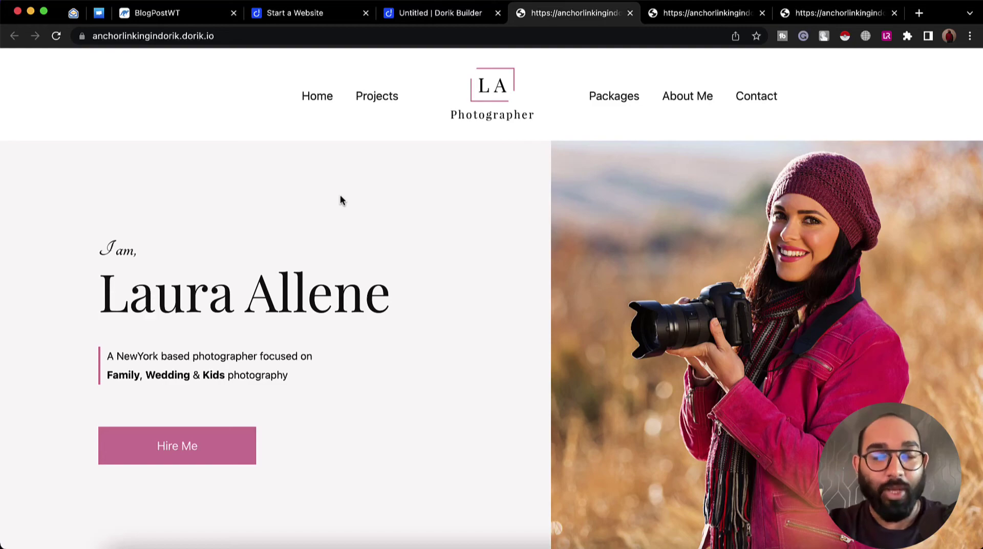
Test the Hire Me and Projects anchor jumps on the live site
{"action": "left_click", "coordinate": [197, 456]}
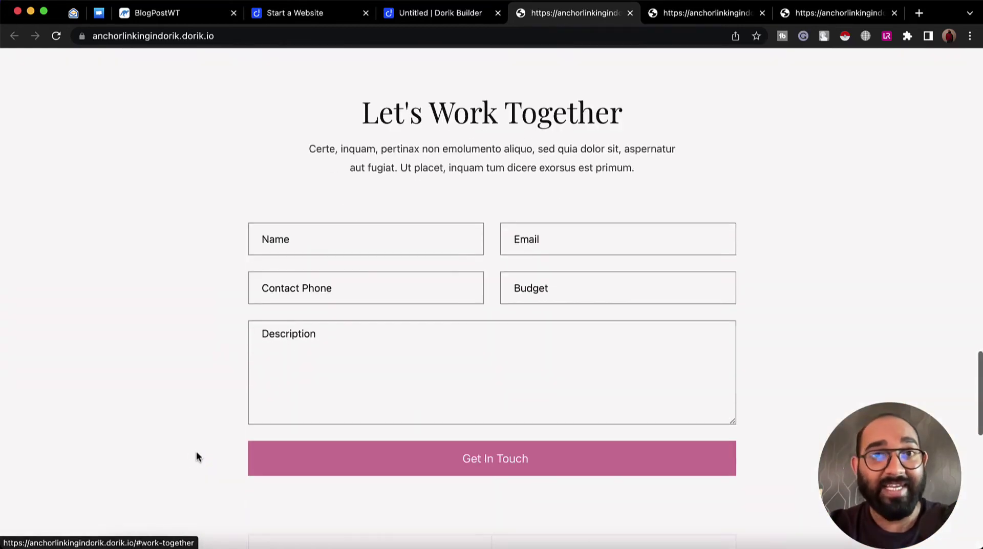
{"action": "scroll", "coordinate": [250, 408], "scroll_direction": "up", "scroll_amount": 20}
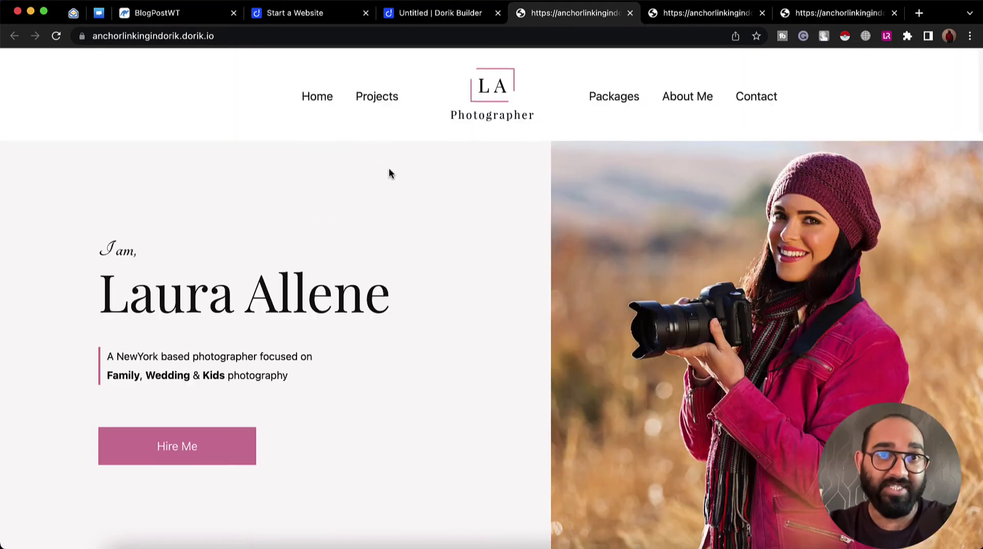
{"action": "left_click", "coordinate": [379, 102]}
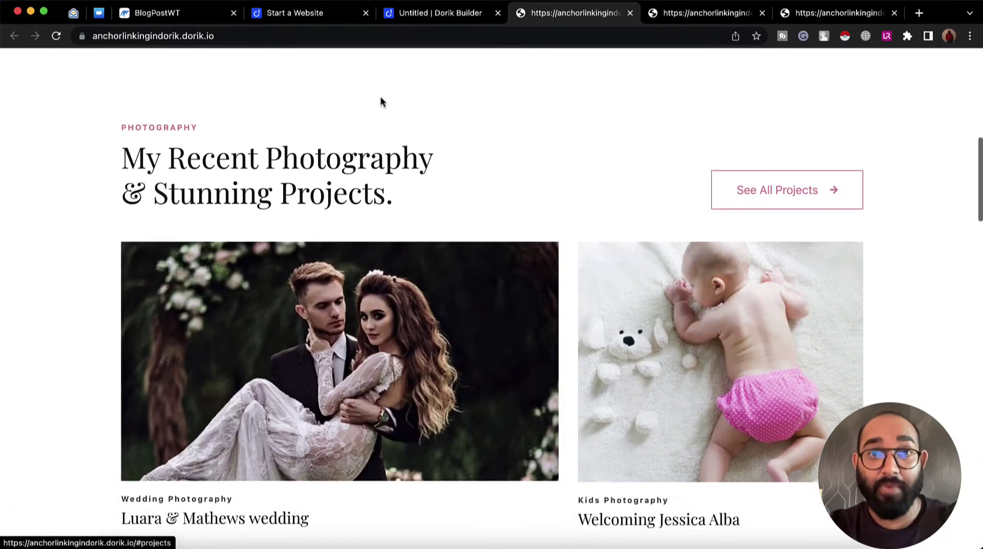
Close the extra live-site tab and scroll through the remaining page
{"action": "key", "text": "super+w"}
{"action": "key", "text": "super+w"}
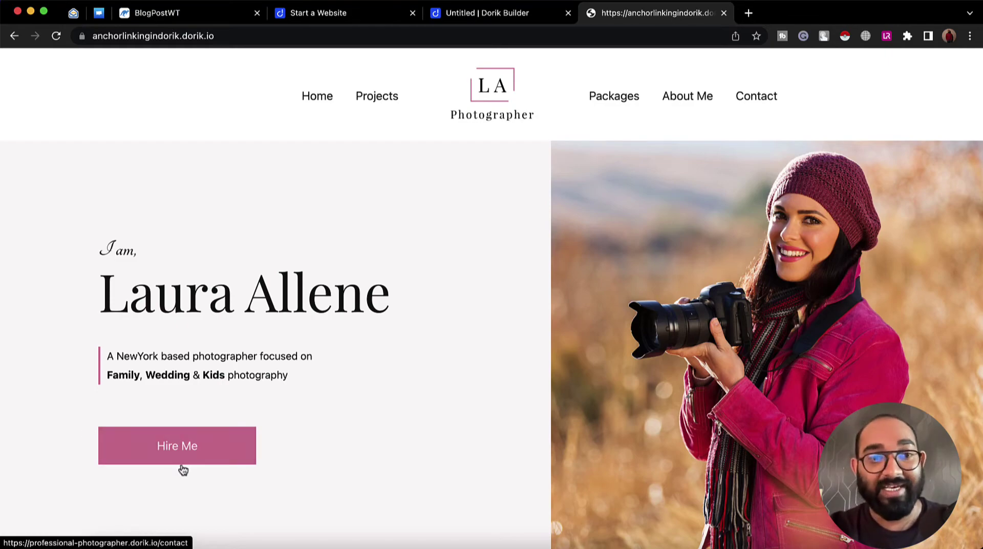
{"action": "scroll", "coordinate": [180, 467], "scroll_direction": "down", "scroll_amount": 15}
{"action": "scroll", "coordinate": [179, 464], "scroll_direction": "down", "scroll_amount": 10}
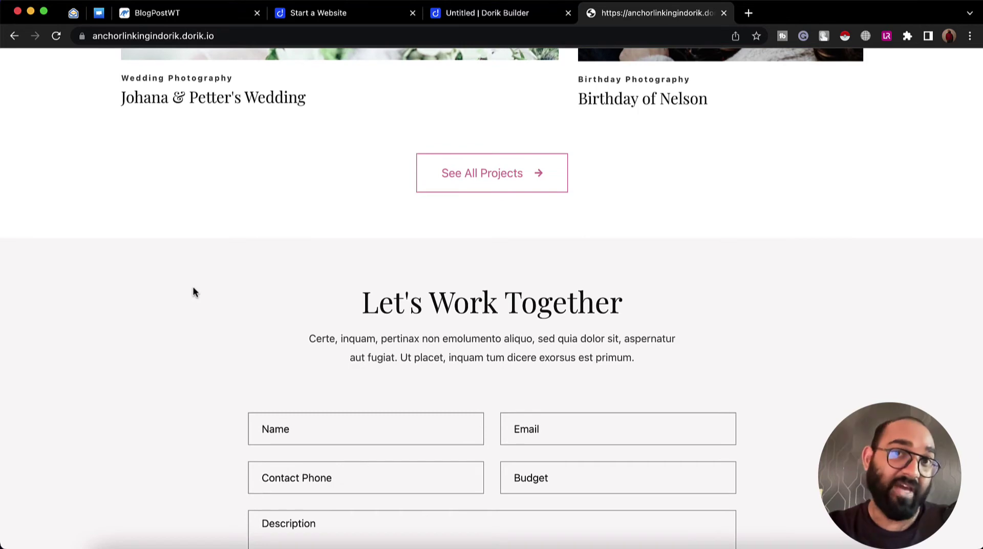
{"action": "scroll", "coordinate": [193, 292], "scroll_direction": "up", "scroll_amount": 20}
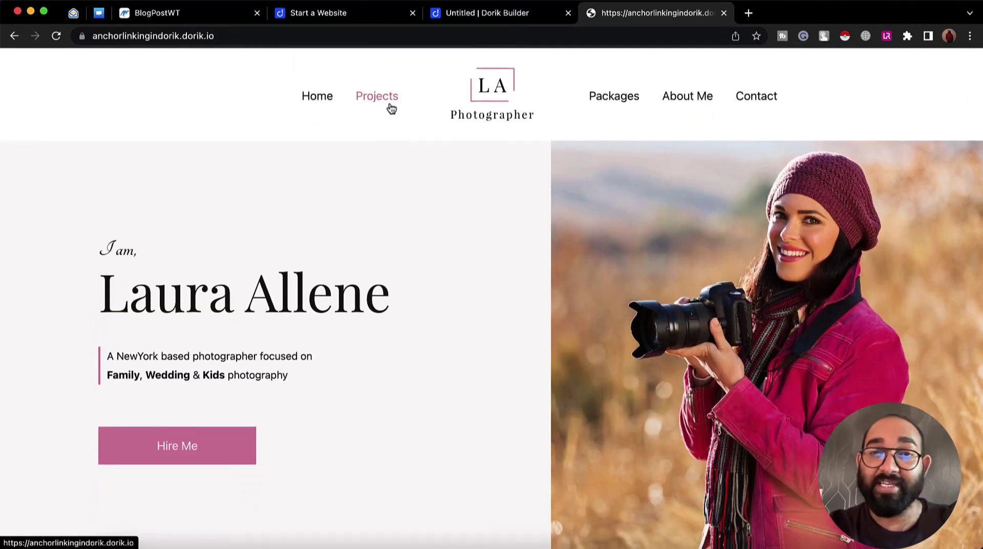
{"action": "scroll", "coordinate": [392, 281], "scroll_direction": "down", "scroll_amount": 8}
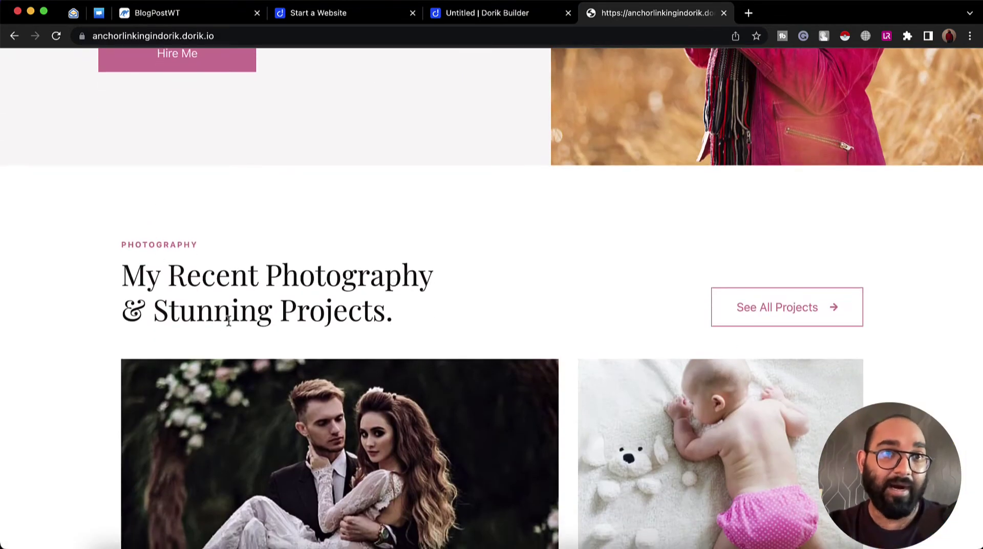
{"action": "scroll", "coordinate": [228, 320], "scroll_direction": "up", "scroll_amount": 8}
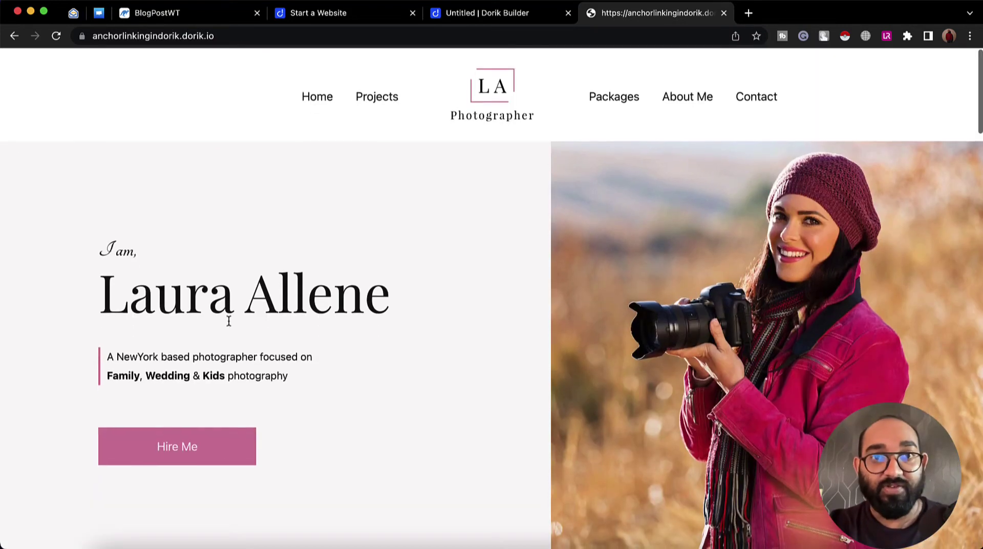
Return to the Dorik Builder and scroll to the Let's Work Together contact section
{"action": "left_click", "coordinate": [491, 17]}
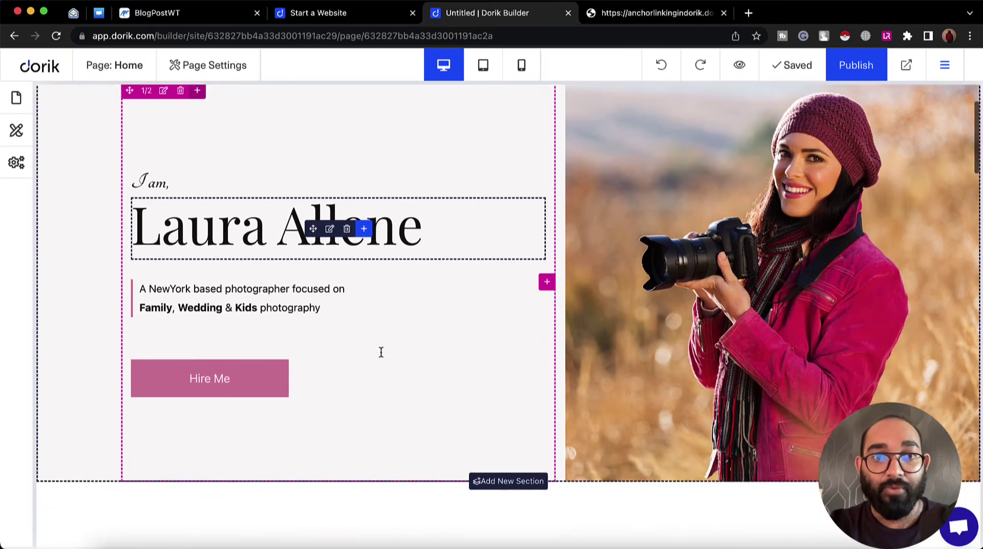
{"action": "scroll", "coordinate": [380, 351], "scroll_direction": "down", "scroll_amount": 20}
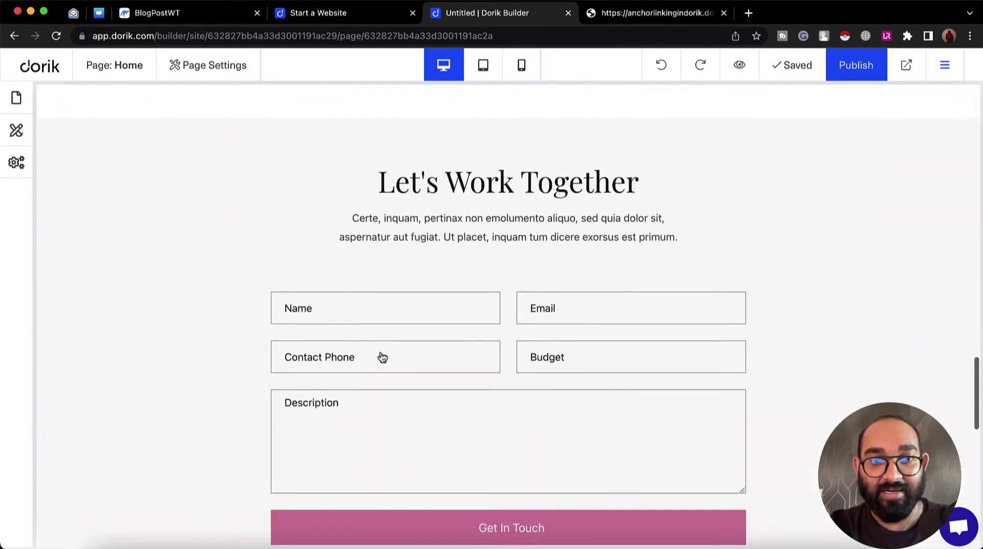
{"action": "scroll", "coordinate": [253, 193], "scroll_direction": "up", "scroll_amount": 2}
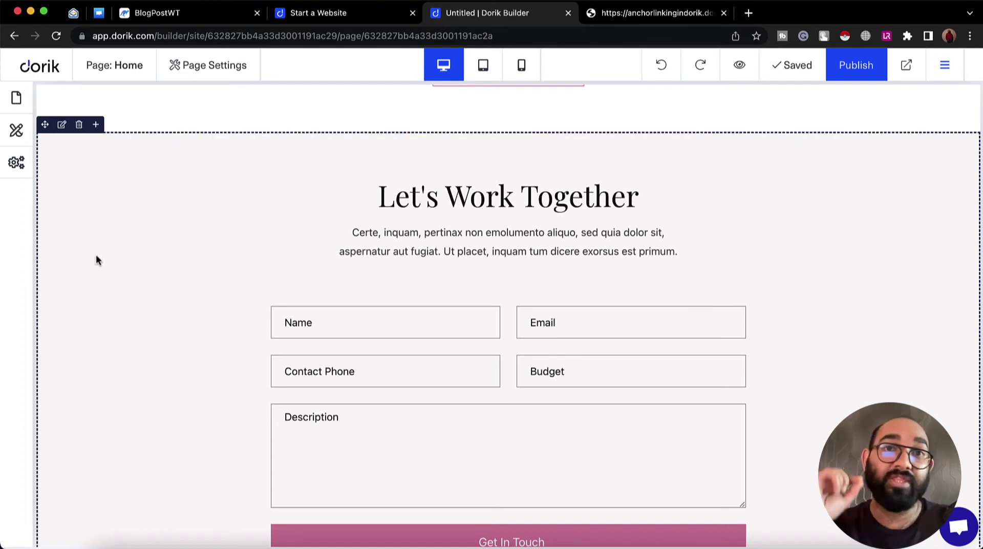
Give the Let's Work Together section the HTML ID work-together, copy it, and close settings
{"action": "left_click", "coordinate": [61, 126]}
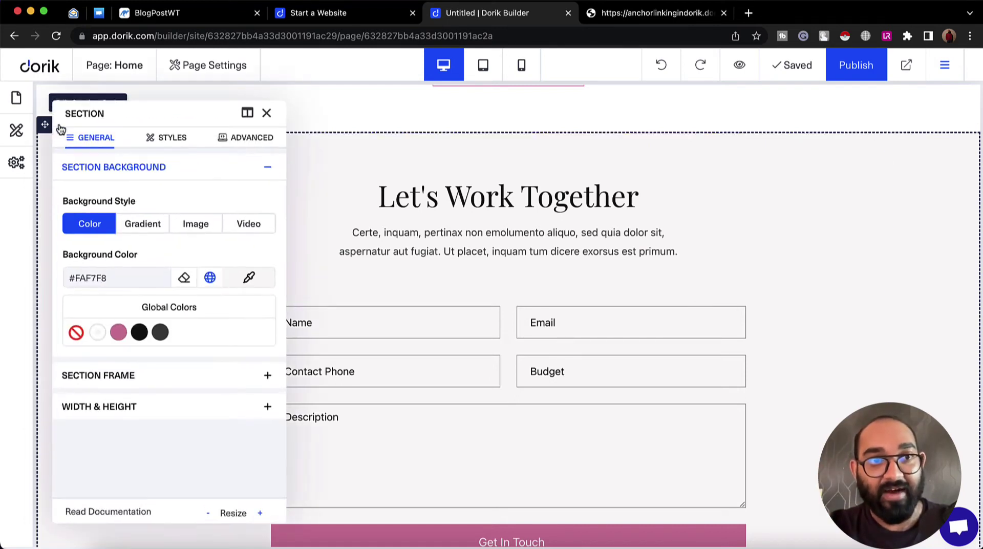
{"action": "left_click", "coordinate": [250, 143]}
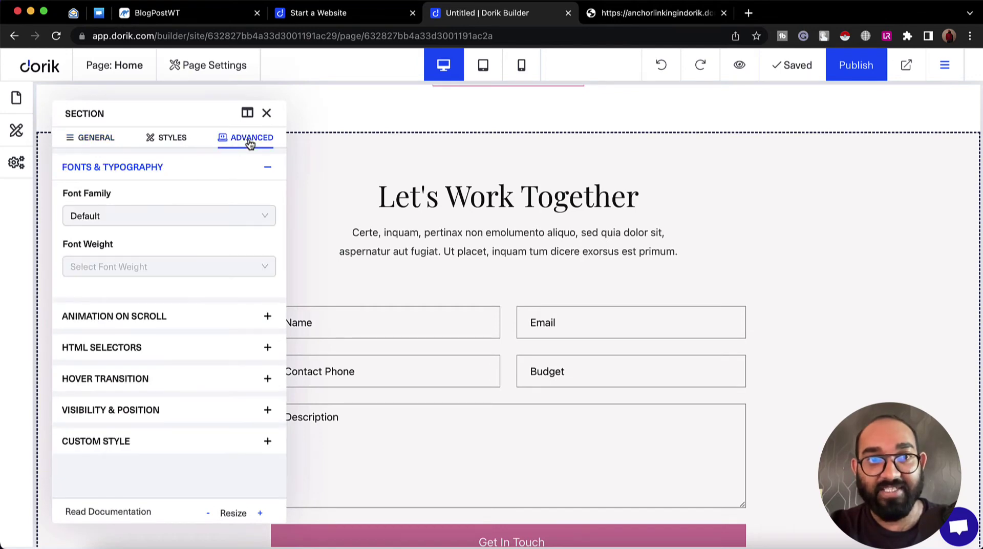
{"action": "left_click", "coordinate": [170, 349]}
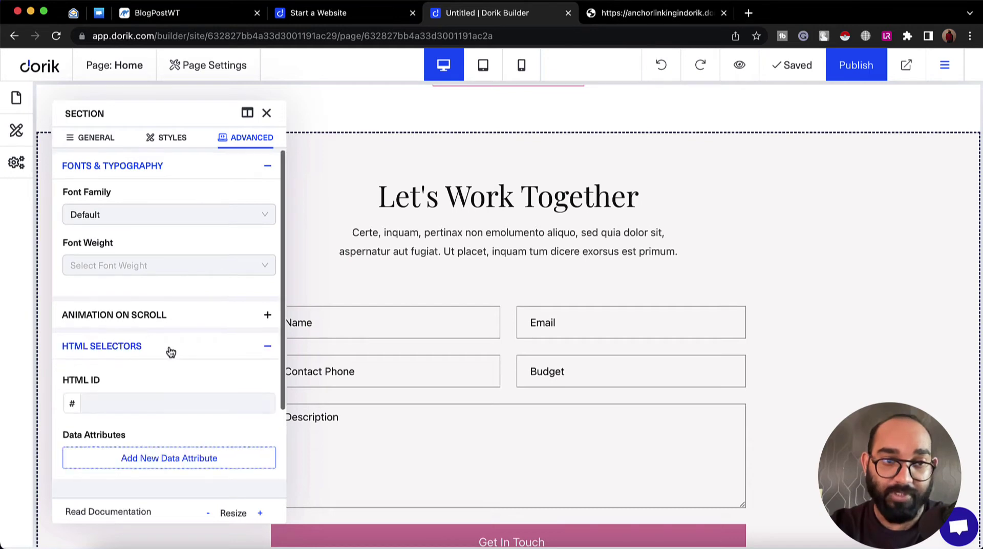
{"action": "scroll", "coordinate": [168, 345], "scroll_direction": "down", "scroll_amount": 2}
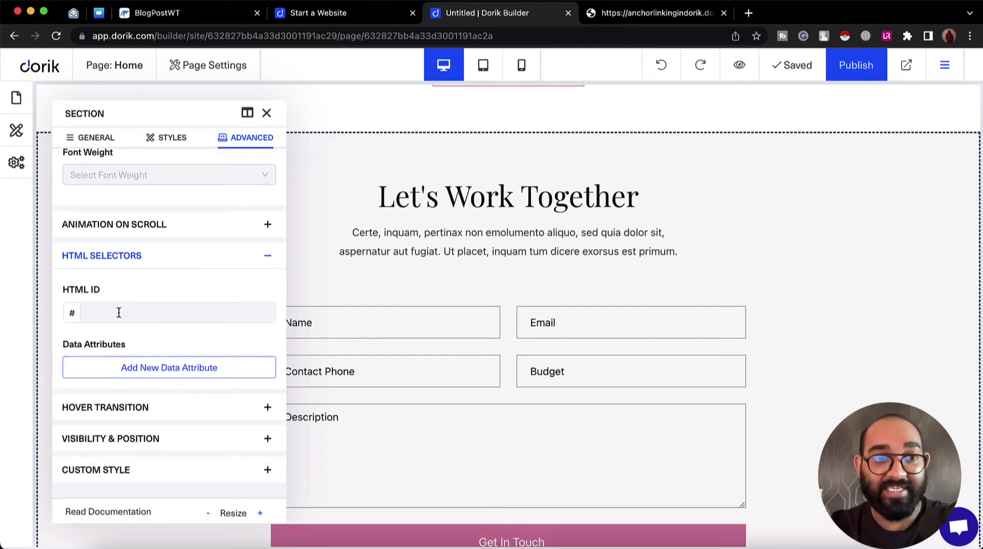
{"action": "left_click", "coordinate": [187, 313]}
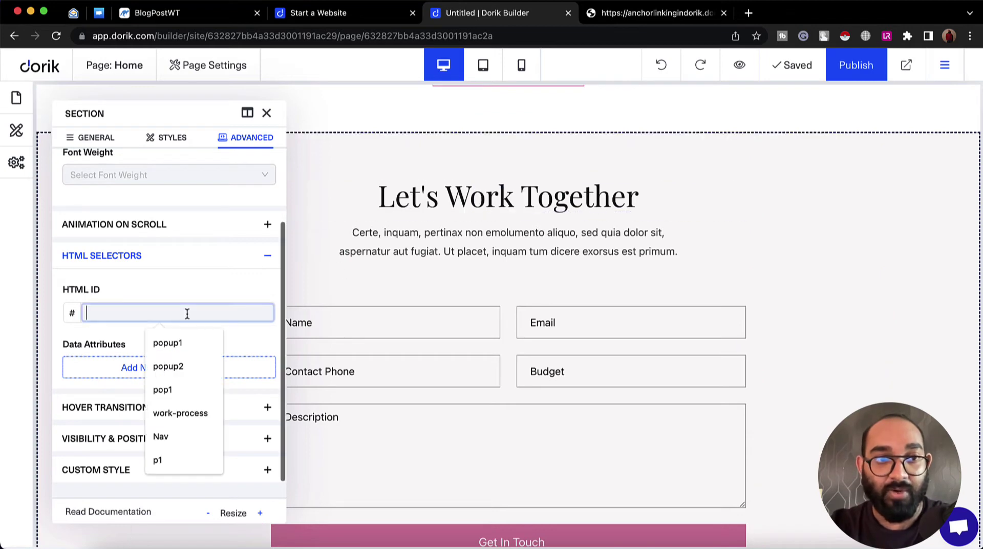
{"action": "type", "text": "work"}
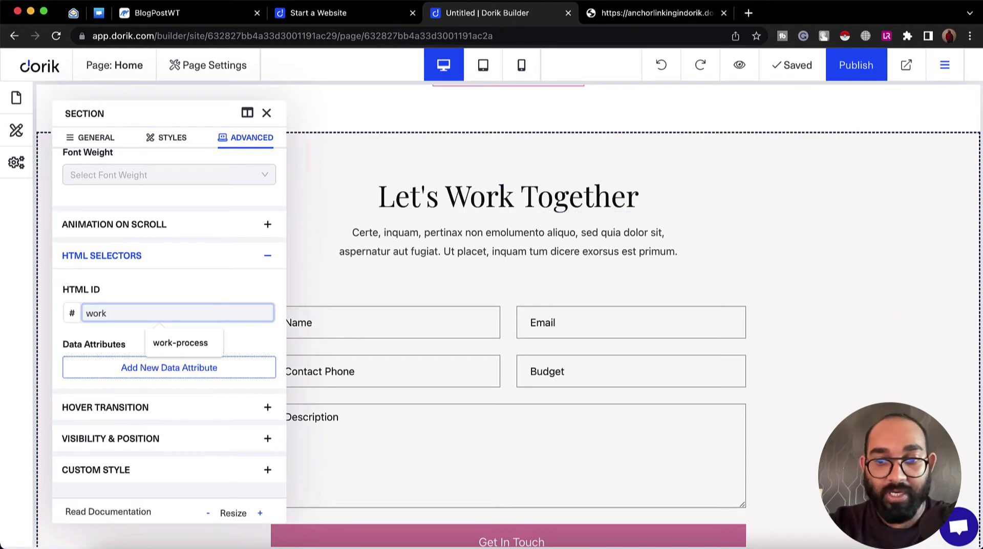
{"action": "type", "text": "-together"}
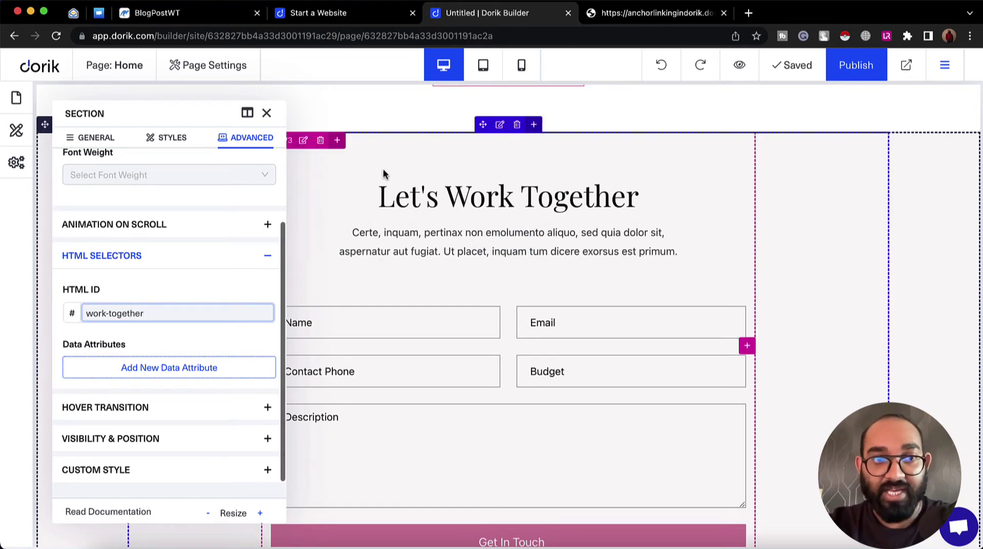
{"action": "key", "text": "super+a"}
{"action": "key", "text": "super+c"}
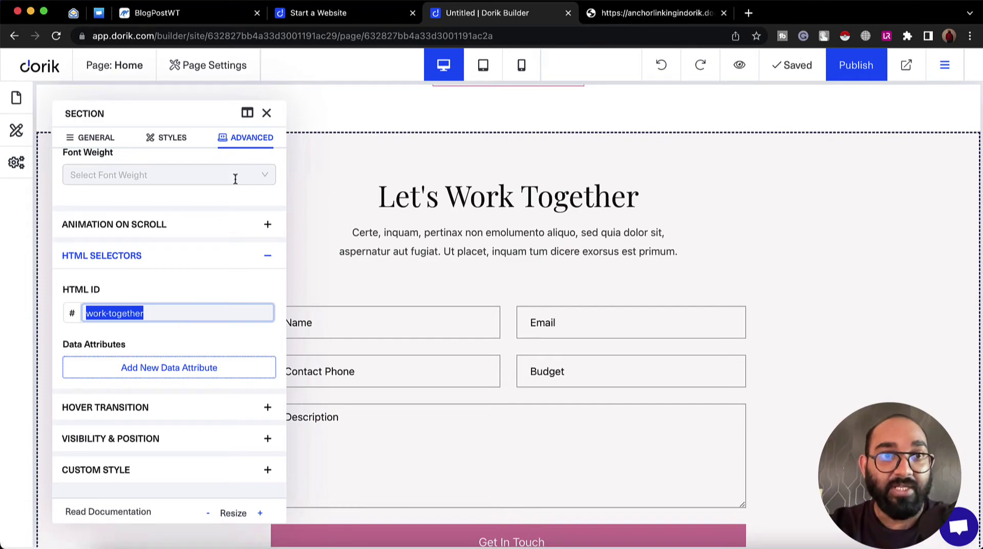
{"action": "left_click", "coordinate": [267, 114]}
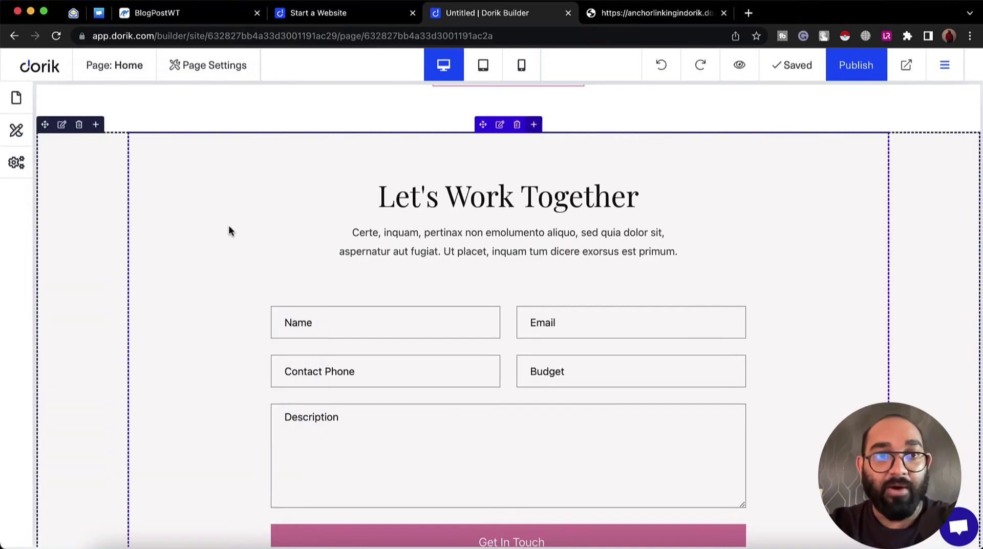
Select the Hire Me button and expand its Button Link settings
{"action": "scroll", "coordinate": [228, 226], "scroll_direction": "up", "scroll_amount": 8}
{"action": "scroll", "coordinate": [229, 226], "scroll_direction": "up", "scroll_amount": 10}
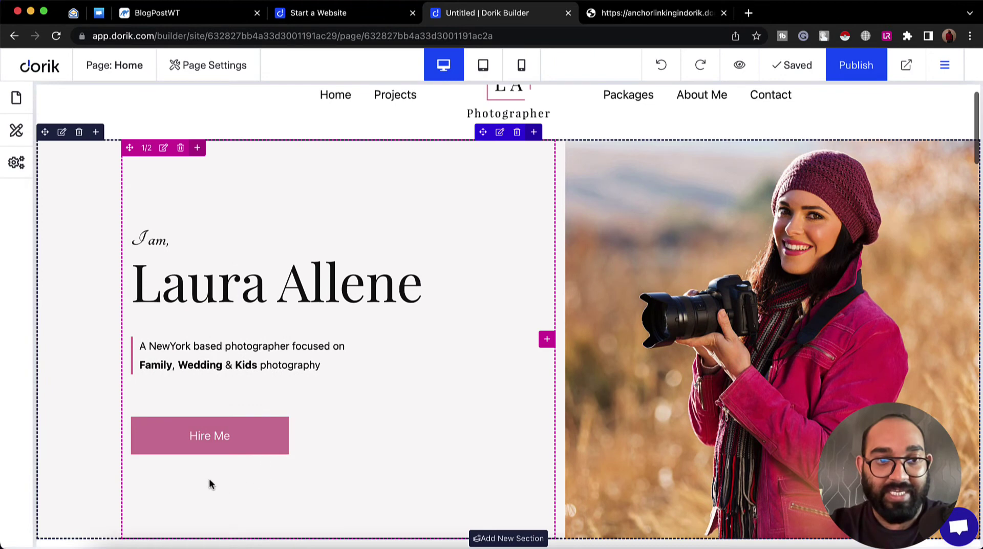
{"action": "left_click", "coordinate": [231, 444]}
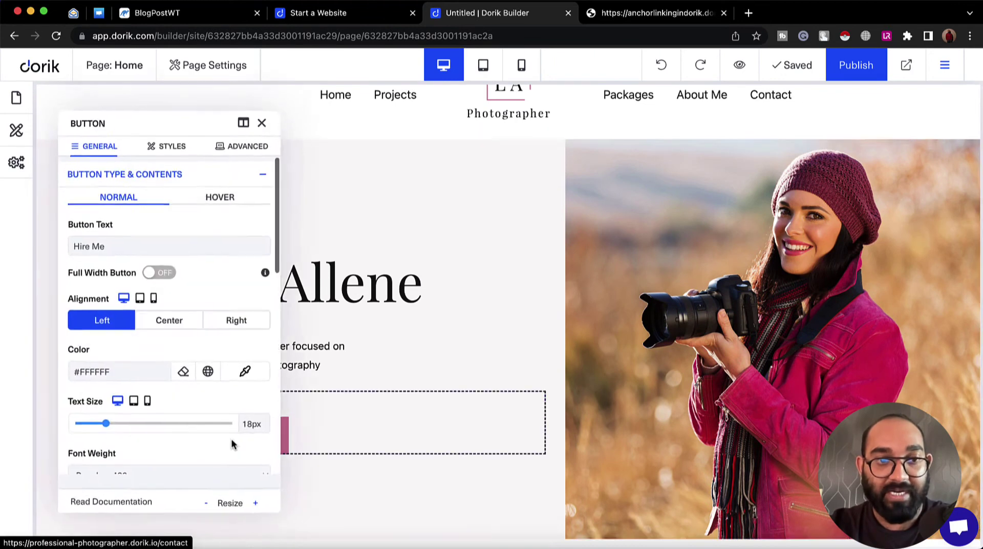
{"action": "scroll", "coordinate": [228, 371], "scroll_direction": "down", "scroll_amount": 6}
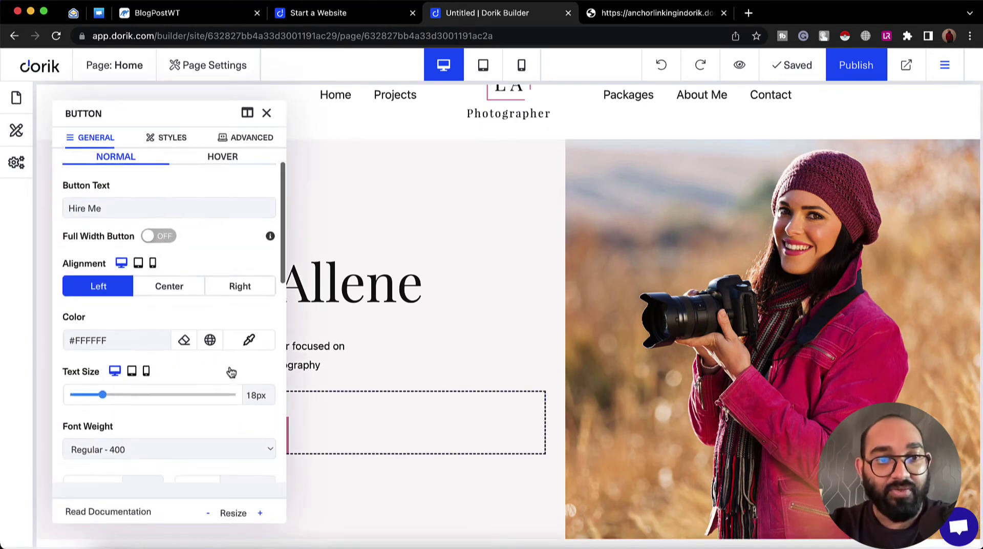
{"action": "scroll", "coordinate": [231, 371], "scroll_direction": "down", "scroll_amount": 5}
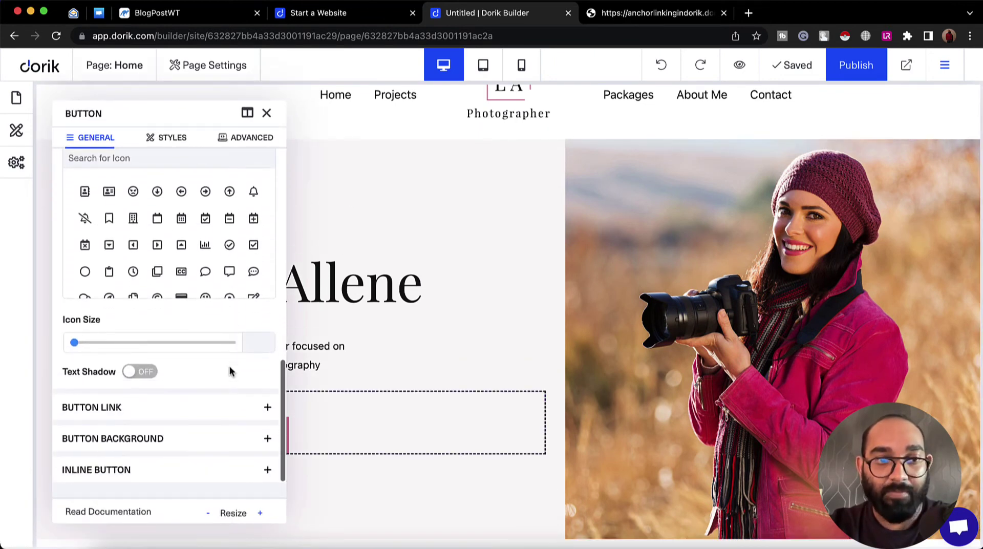
{"action": "left_click", "coordinate": [167, 407]}
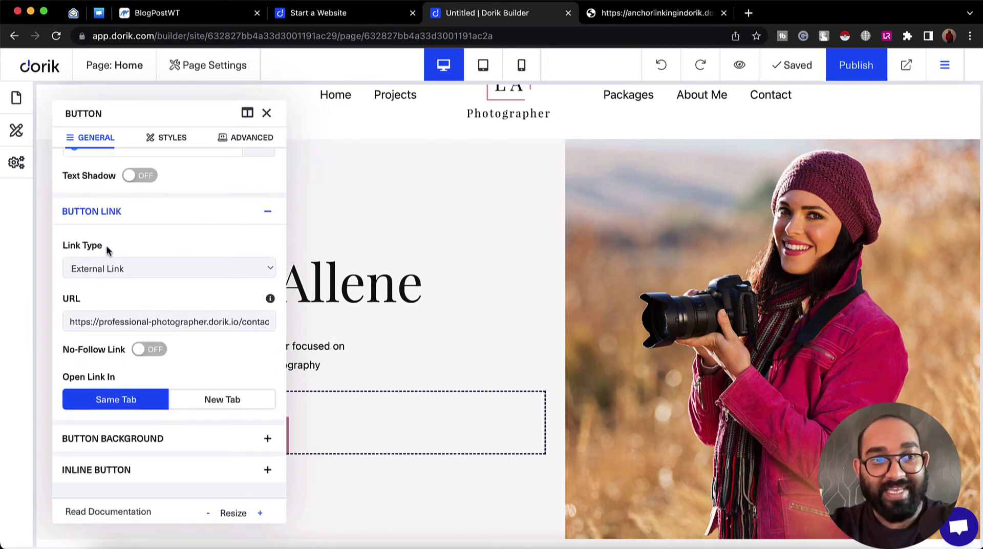
Set the Hire Me button to link to Section ID work-together and close its settings
{"action": "left_click", "coordinate": [136, 270]}
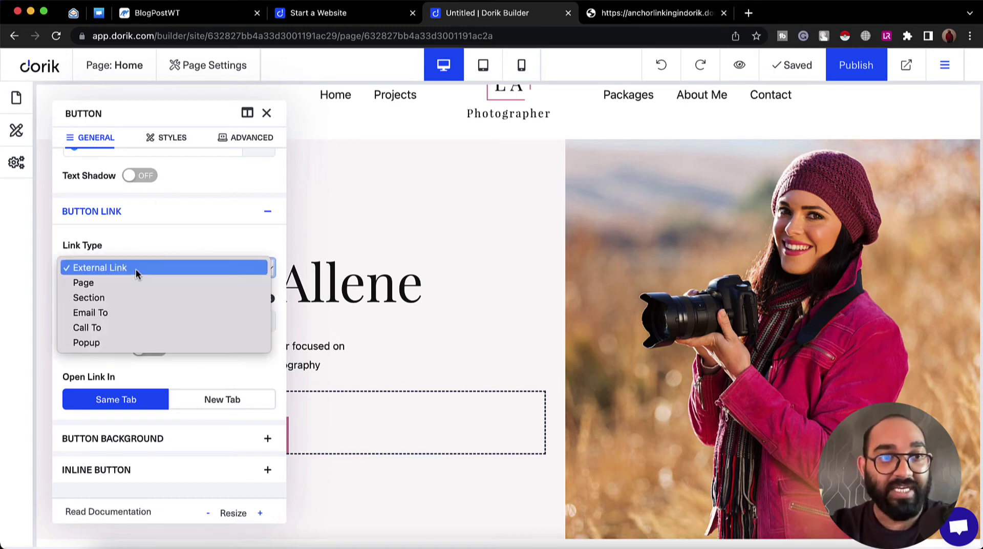
{"action": "left_click", "coordinate": [105, 298]}
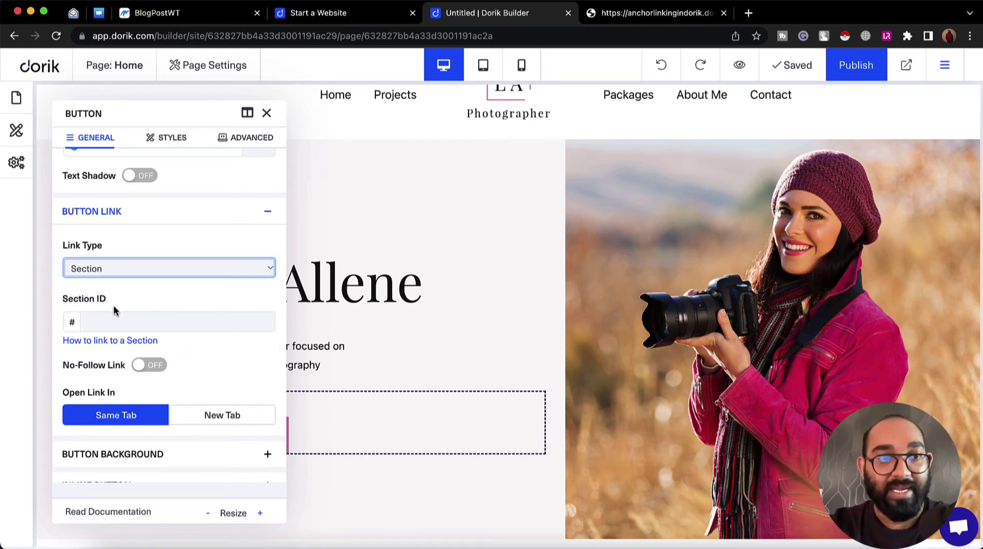
{"action": "left_click", "coordinate": [124, 317]}
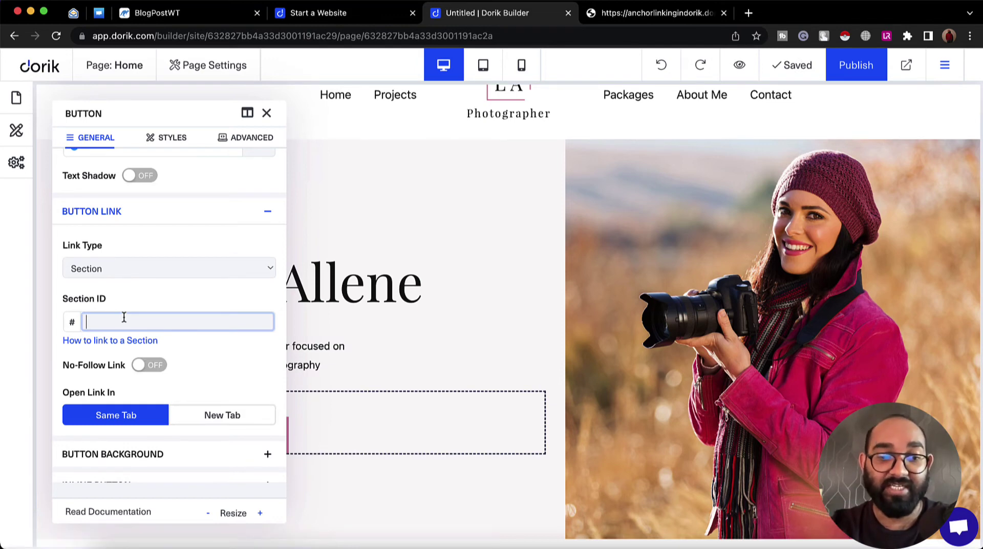
{"action": "key", "text": "super+v"}
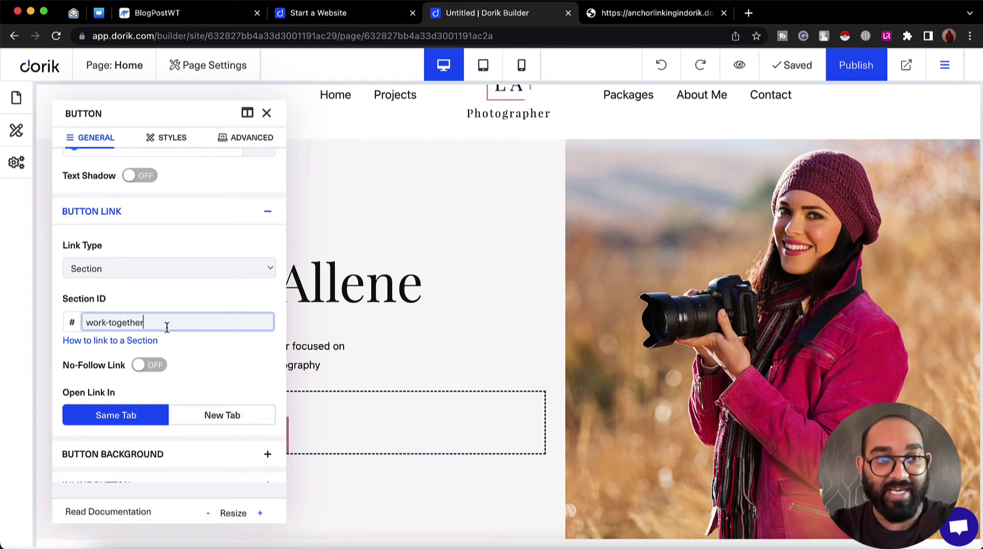
{"action": "double_click", "coordinate": [72, 326]}
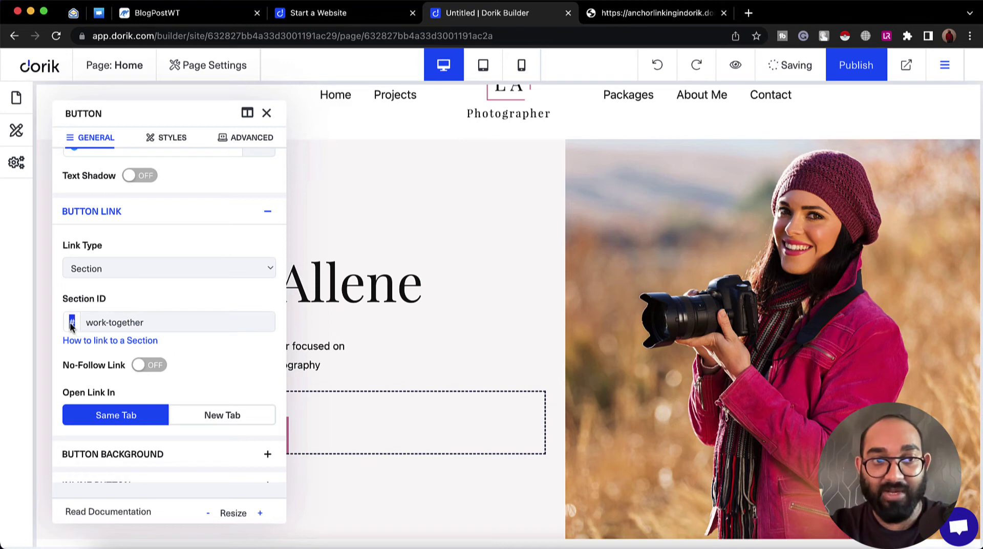
{"action": "left_click", "coordinate": [155, 315]}
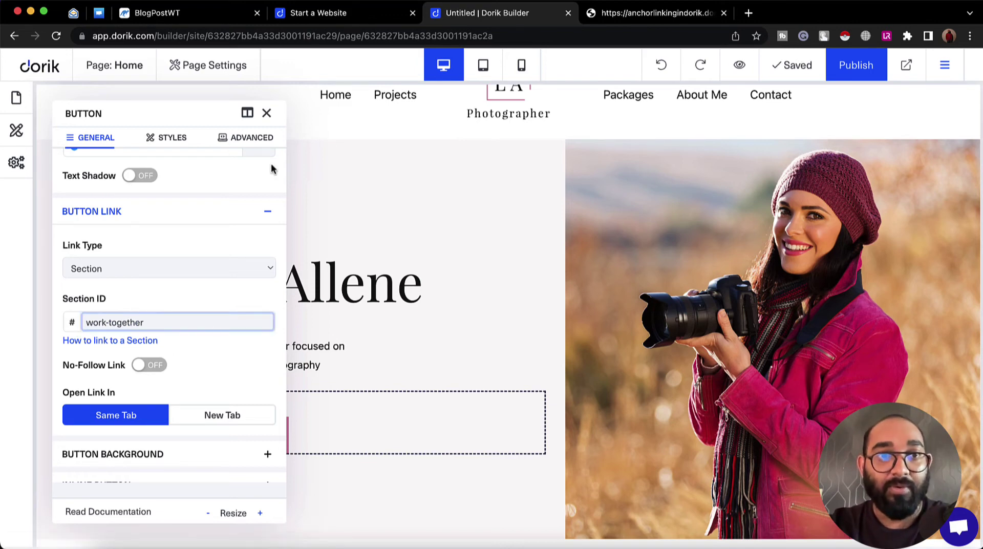
{"action": "left_click", "coordinate": [267, 115]}
Publish the site, open it live, and test the Hire Me jump
{"action": "left_click", "coordinate": [848, 72]}
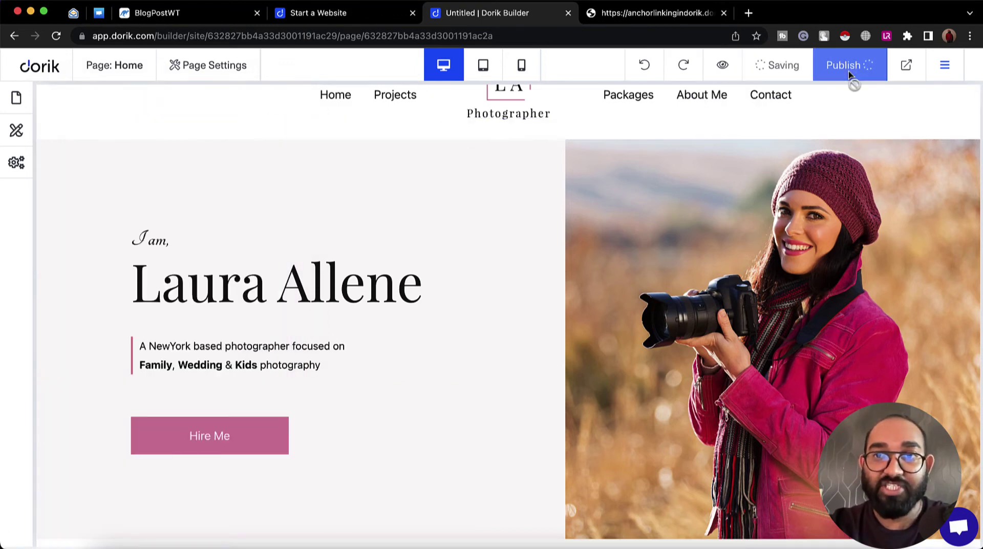
{"action": "left_click", "coordinate": [913, 71]}
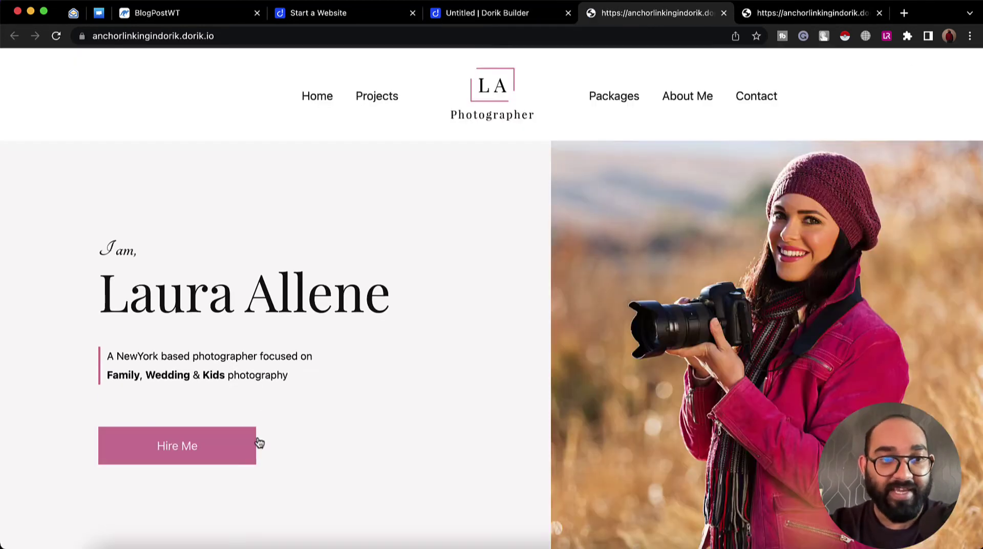
{"action": "left_click", "coordinate": [205, 446]}
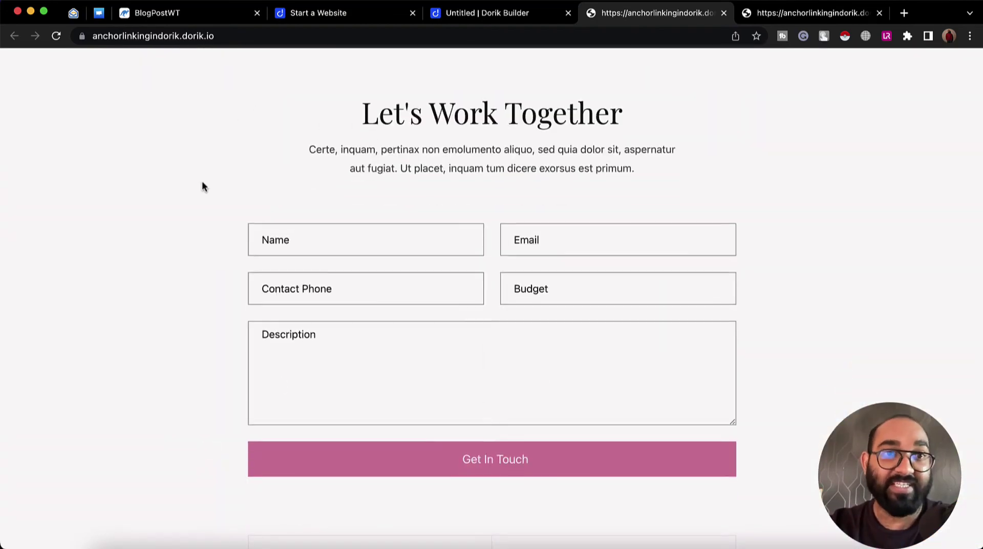
Test the Projects menu link on the live site, then return to the Dorik Builder
{"action": "scroll", "coordinate": [201, 184], "scroll_direction": "up", "scroll_amount": 1}
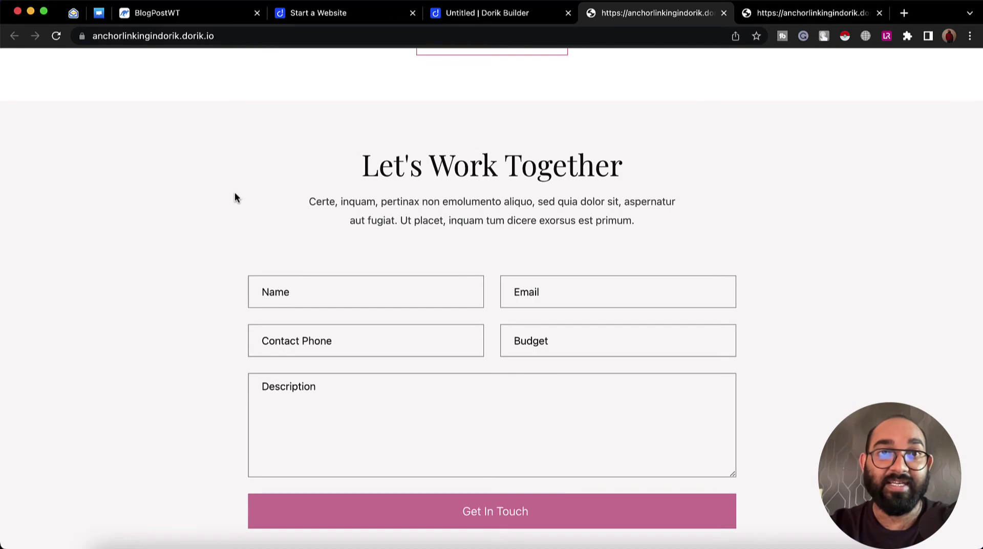
{"action": "scroll", "coordinate": [235, 197], "scroll_direction": "up", "scroll_amount": 20}
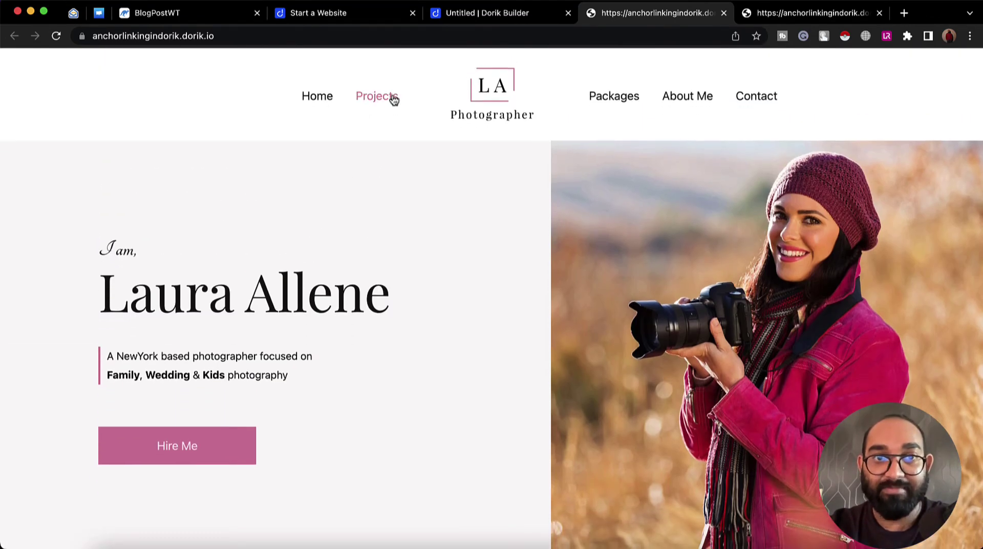
{"action": "left_click", "coordinate": [393, 99]}
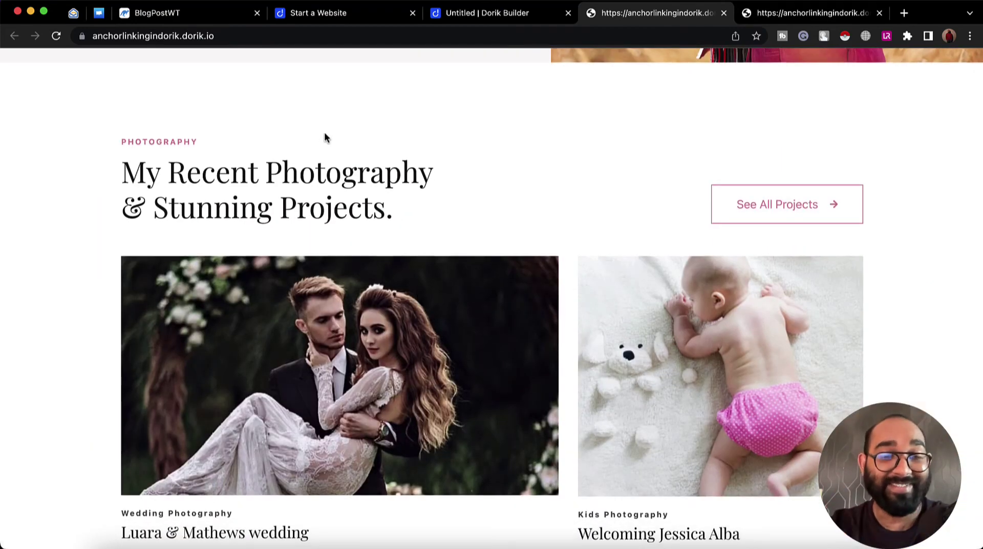
{"action": "left_click", "coordinate": [481, 20]}
Give the My Recent Photography section the HTML ID projects and close its settings
{"action": "scroll", "coordinate": [405, 313], "scroll_direction": "down", "scroll_amount": 3}
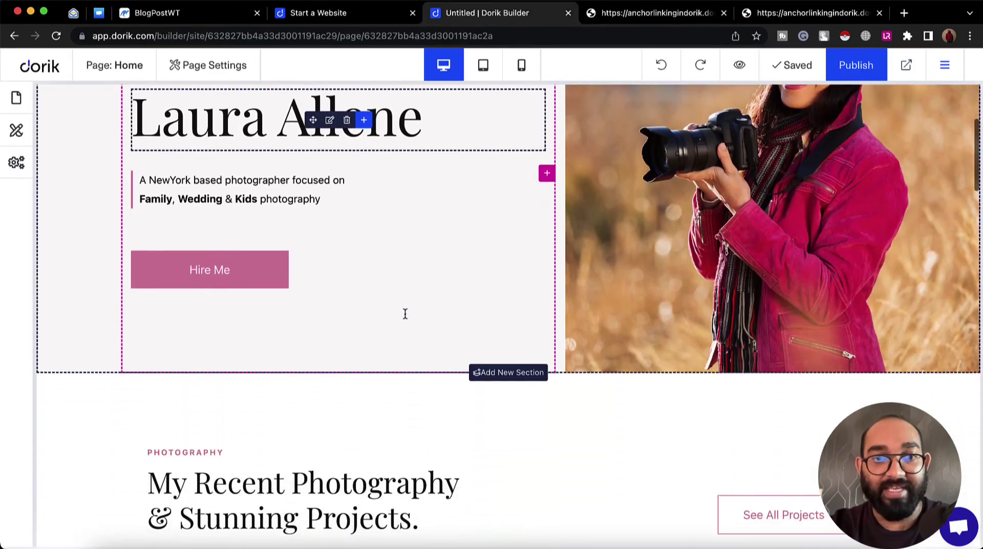
{"action": "scroll", "coordinate": [404, 313], "scroll_direction": "down", "scroll_amount": 3}
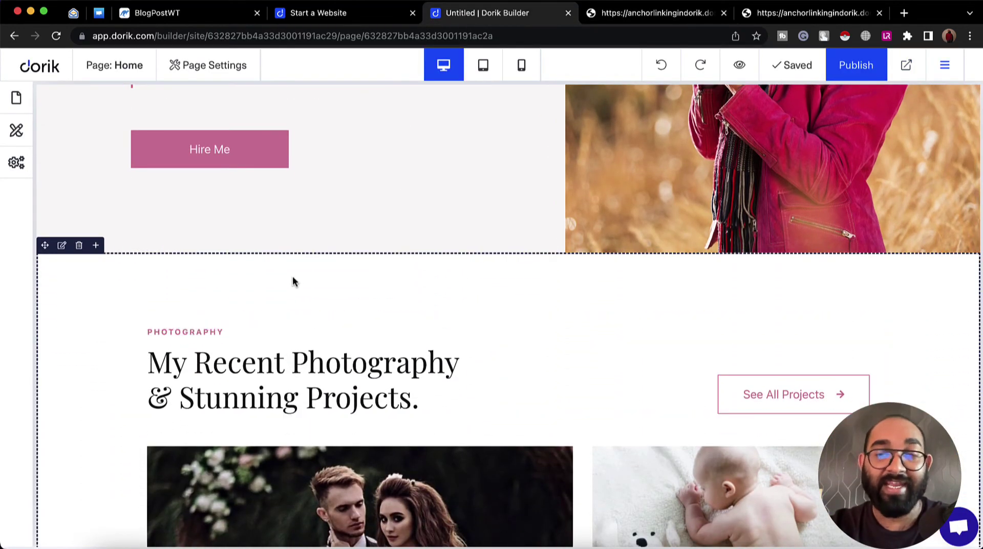
{"action": "left_click", "coordinate": [61, 246]}
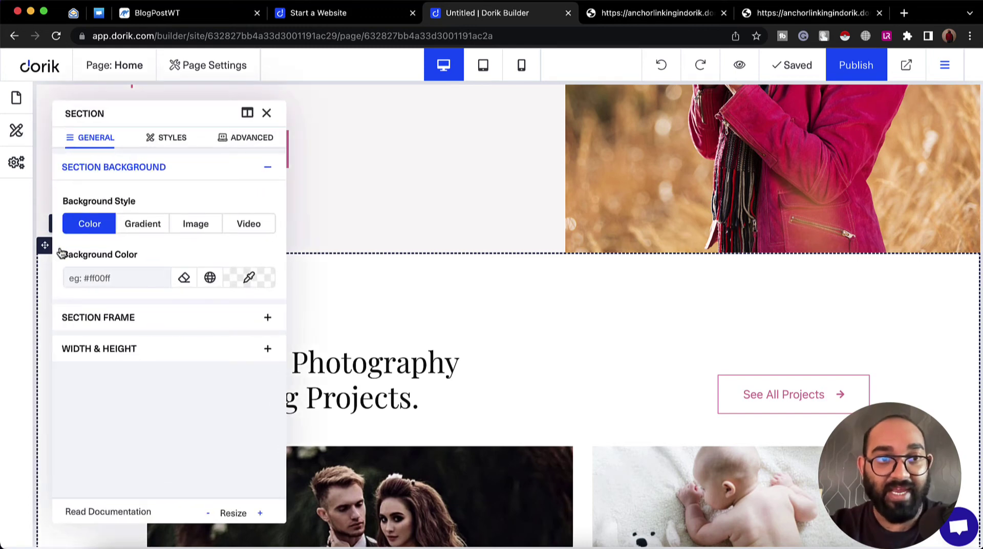
{"action": "left_click", "coordinate": [249, 145]}
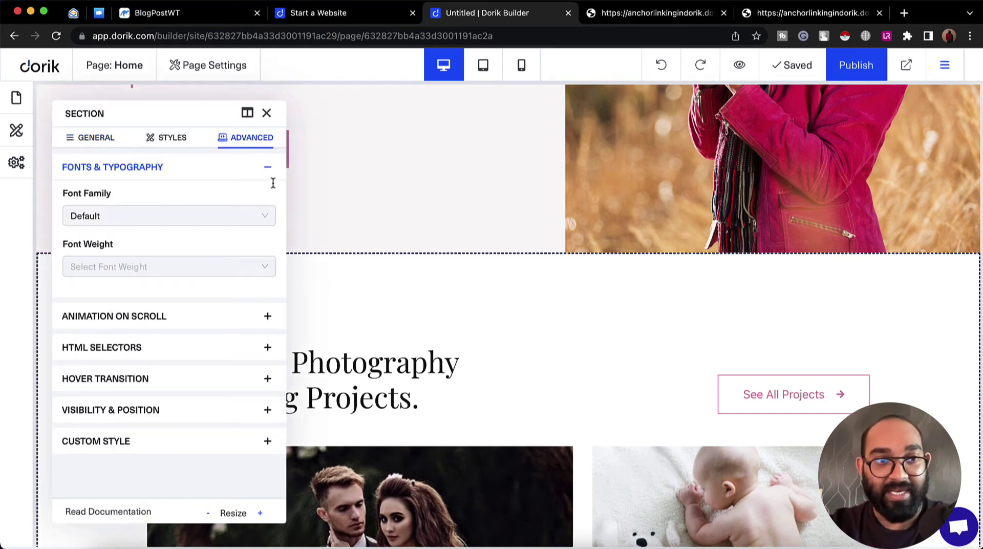
{"action": "left_click", "coordinate": [167, 352]}
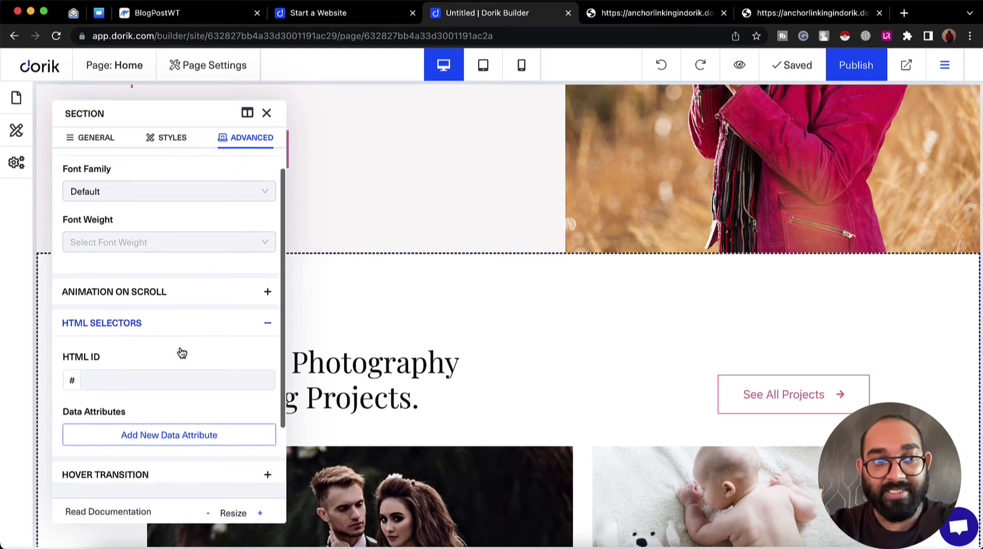
{"action": "scroll", "coordinate": [179, 351], "scroll_direction": "down", "scroll_amount": 2}
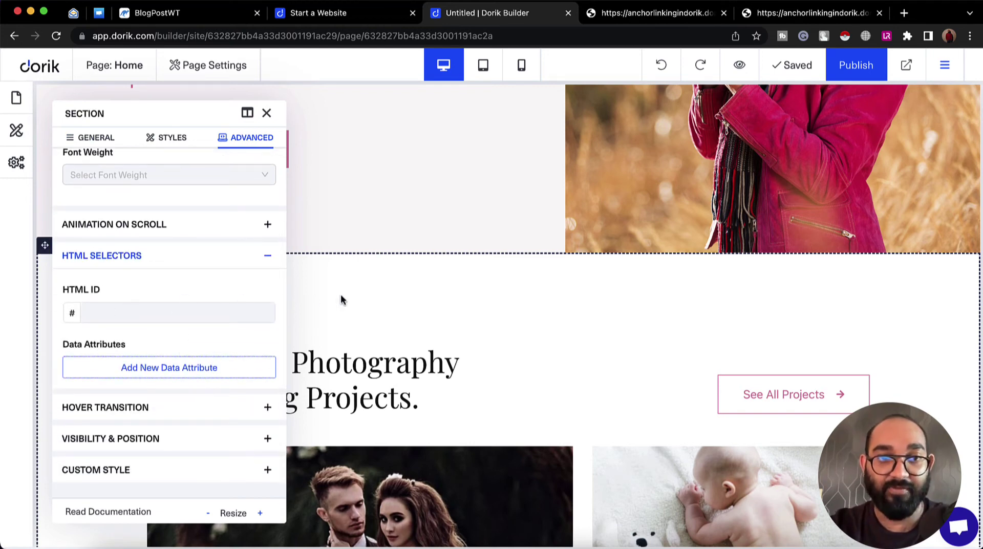
{"action": "left_click", "coordinate": [195, 314]}
{"action": "type", "text": "projects"}
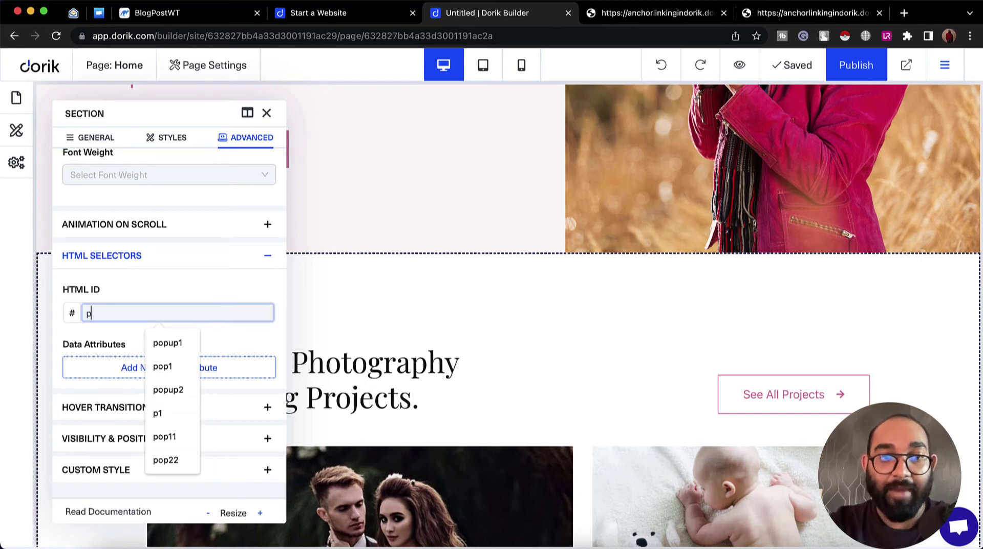
{"action": "double_click", "coordinate": [118, 311]}
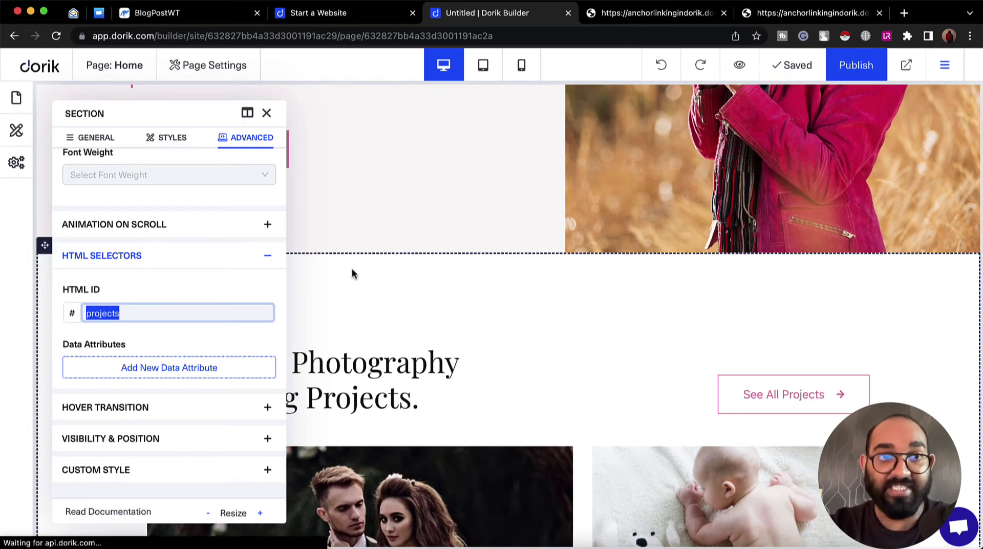
{"action": "left_click", "coordinate": [266, 113]}
{"action": "scroll", "coordinate": [243, 190], "scroll_direction": "up", "scroll_amount": 6}
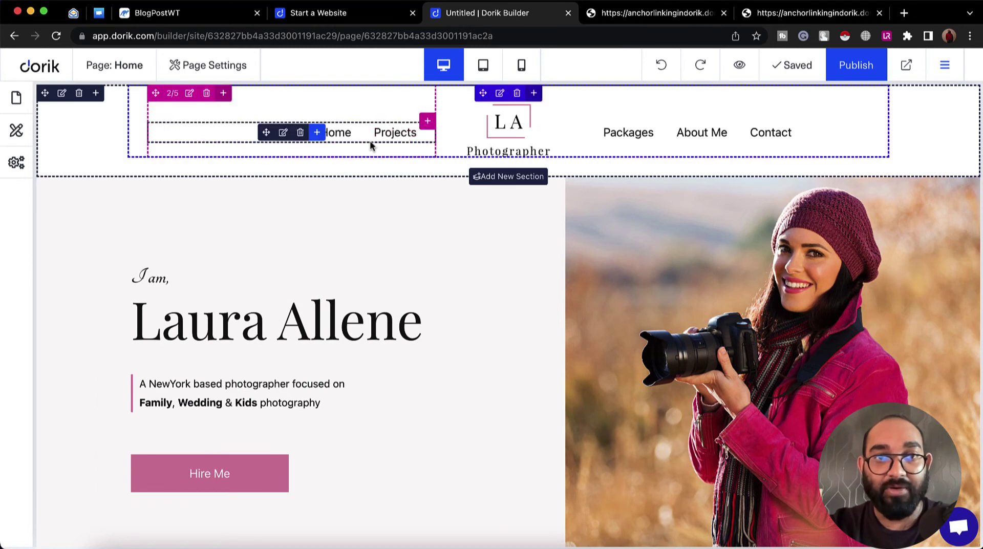
Set the Projects menu link to Section type with section ID projects
{"action": "left_click", "coordinate": [366, 144]}
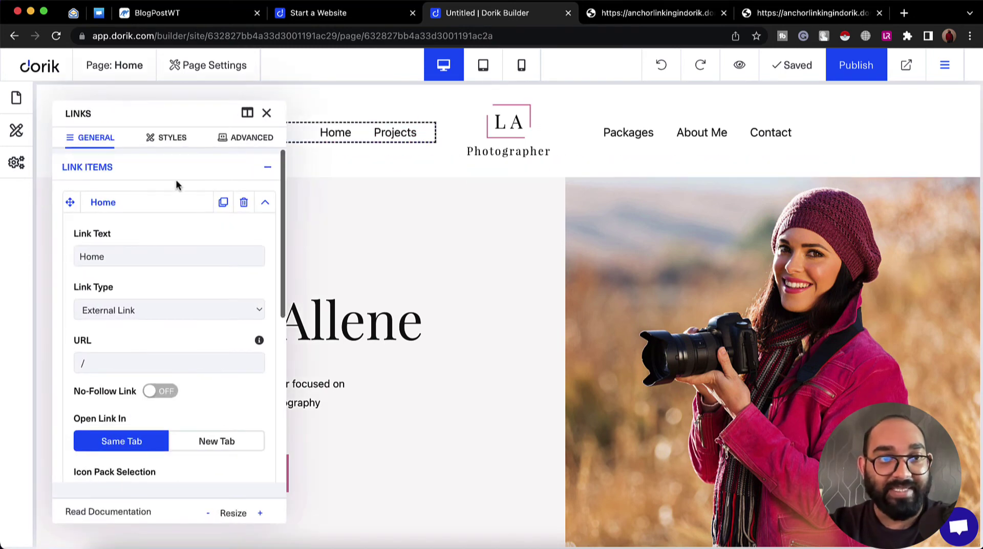
{"action": "left_click", "coordinate": [265, 202]}
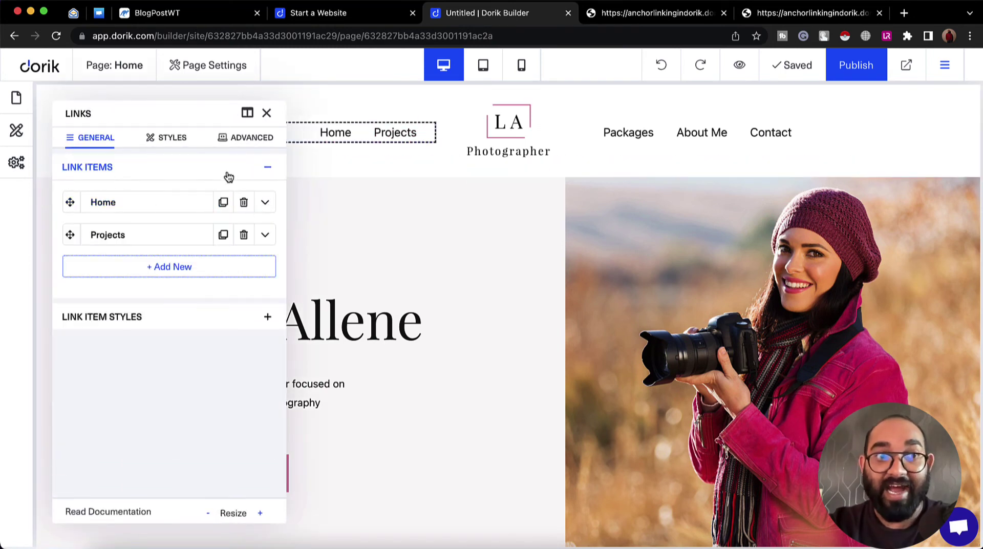
{"action": "left_click", "coordinate": [265, 236]}
{"action": "scroll", "coordinate": [219, 319], "scroll_direction": "down", "scroll_amount": 1}
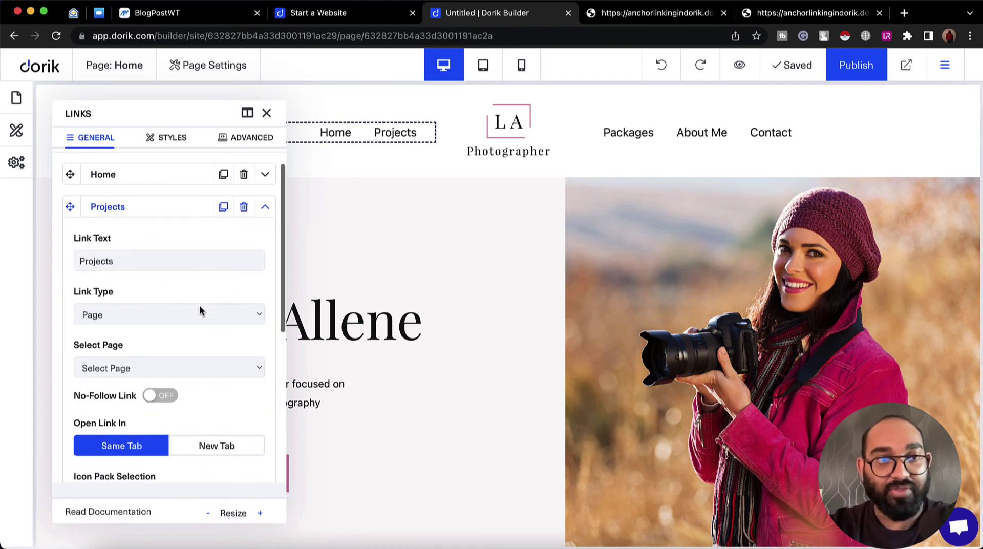
{"action": "left_click", "coordinate": [121, 315]}
{"action": "left_click", "coordinate": [122, 328]}
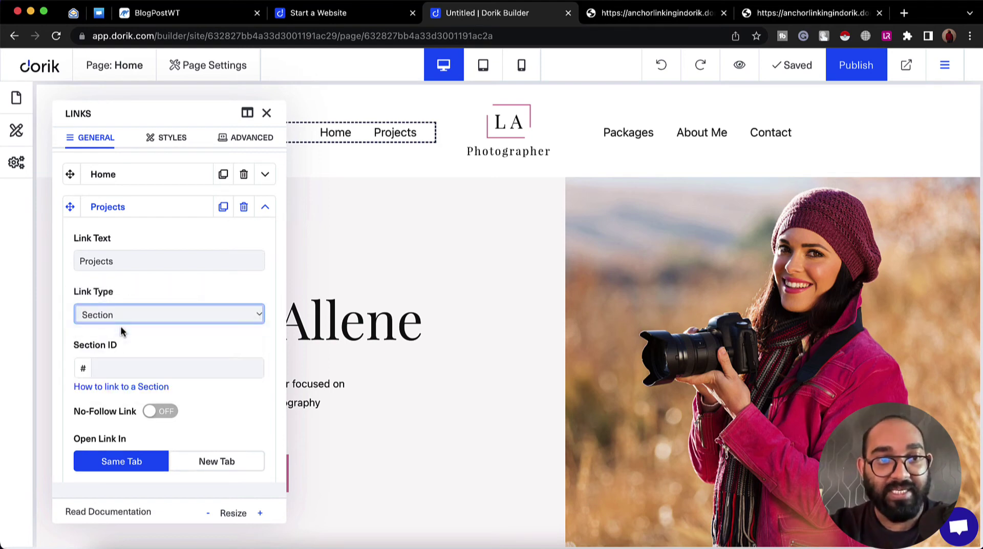
{"action": "left_click", "coordinate": [123, 367]}
{"action": "type", "text": "projects"}
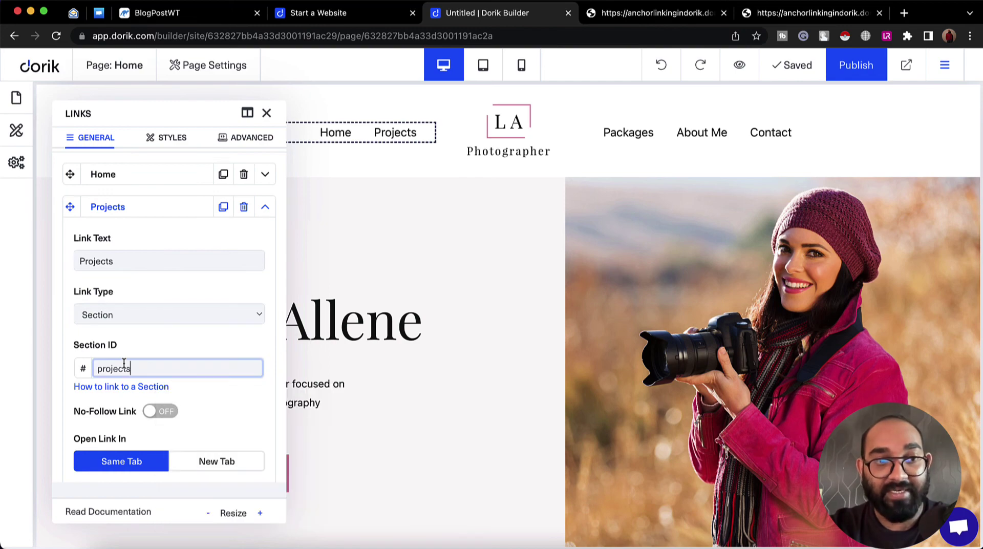
Close the link settings, publish the site, and open it live in a new tab
{"action": "scroll", "coordinate": [432, 309], "scroll_direction": "down", "scroll_amount": 7}
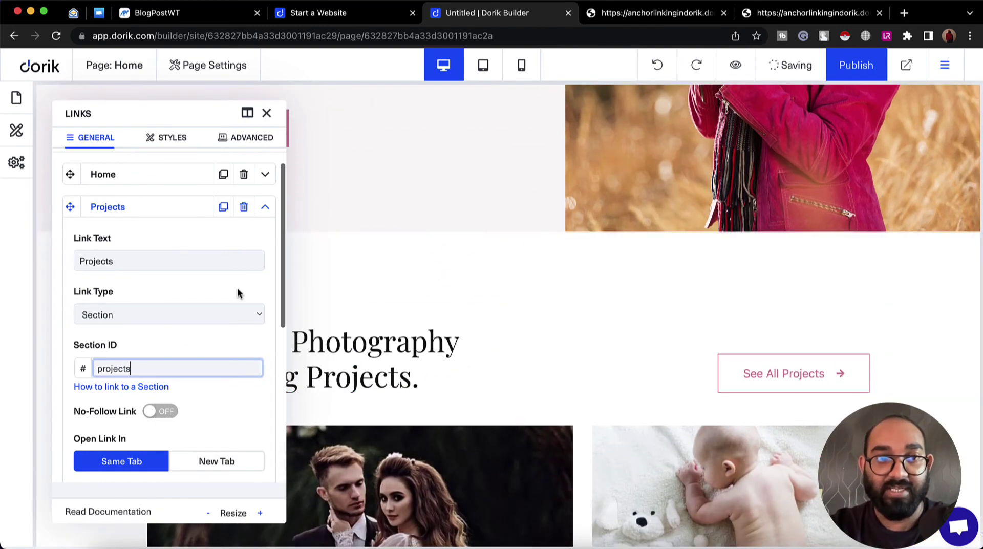
{"action": "scroll", "coordinate": [245, 296], "scroll_direction": "down", "scroll_amount": 1}
{"action": "left_click", "coordinate": [266, 112]}
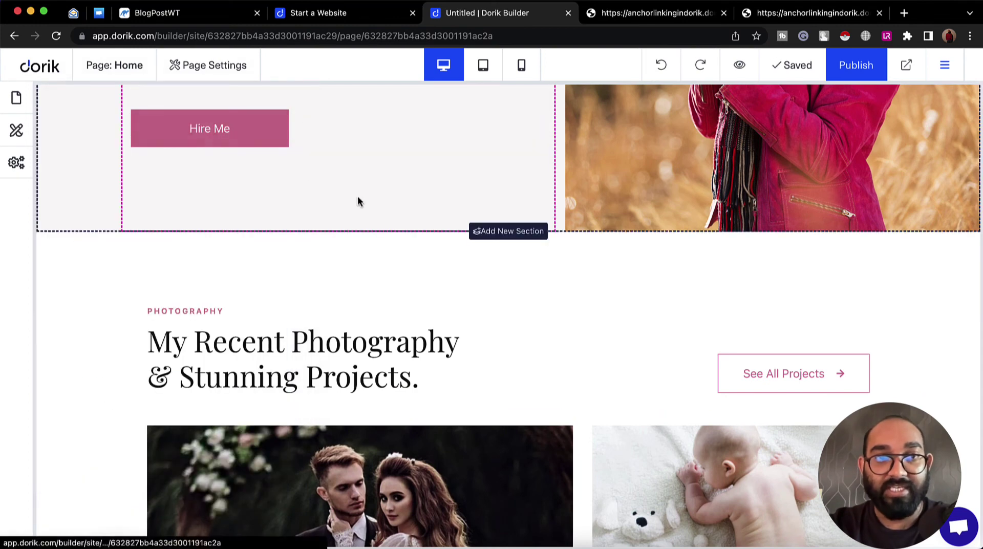
{"action": "left_click", "coordinate": [870, 76]}
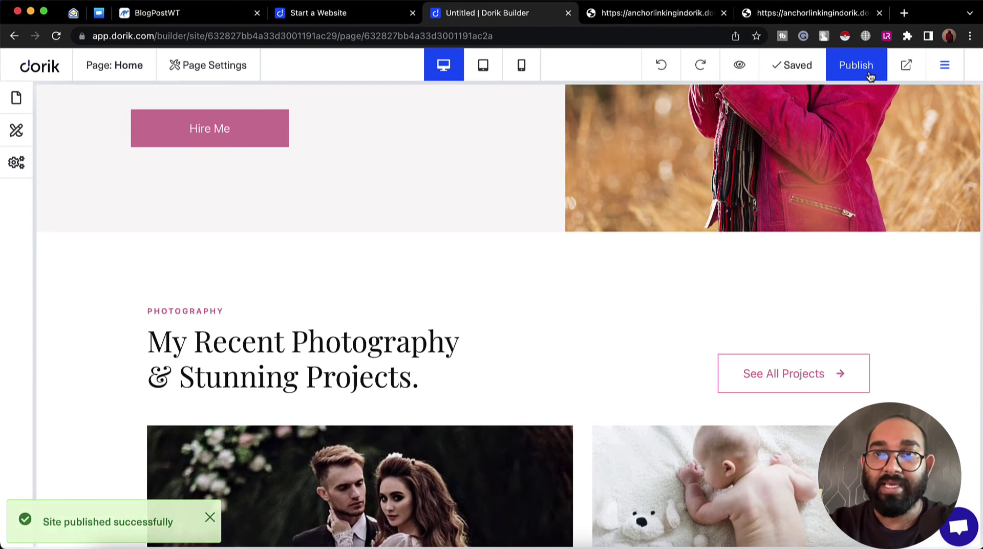
{"action": "left_click", "coordinate": [906, 66]}
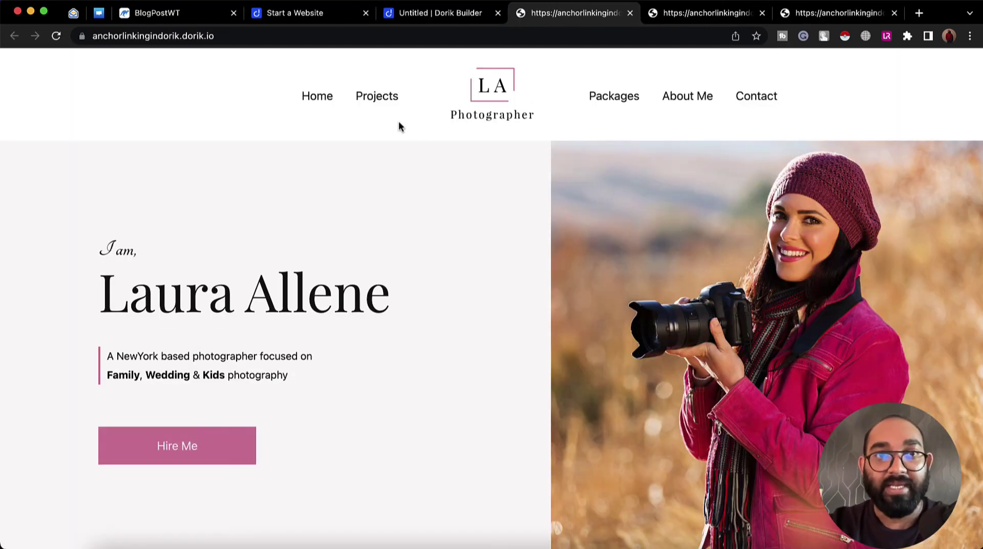
Test the Projects link jump on the live site, then try Hire Me again
{"action": "left_click", "coordinate": [379, 100]}
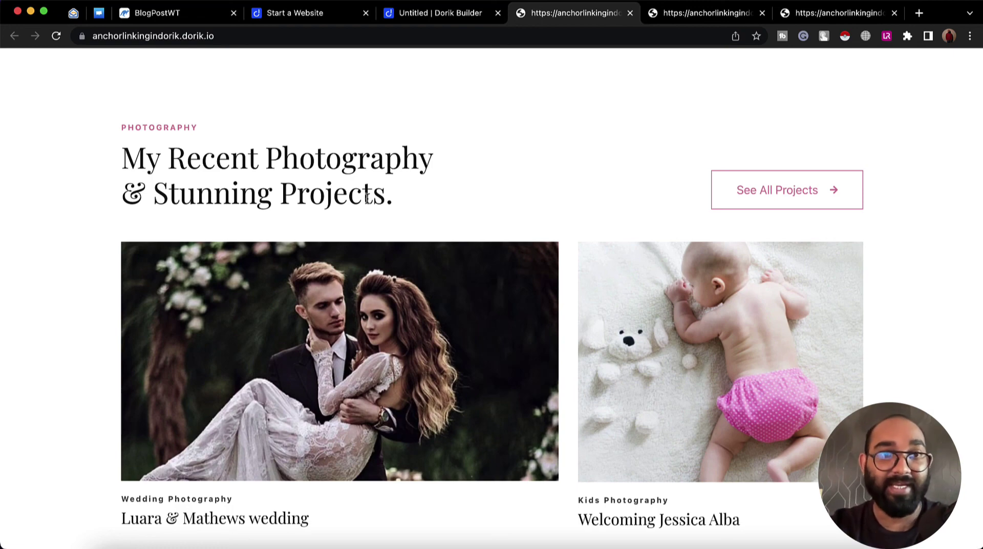
{"action": "scroll", "coordinate": [367, 199], "scroll_direction": "up", "scroll_amount": 10}
{"action": "left_click", "coordinate": [199, 445]}
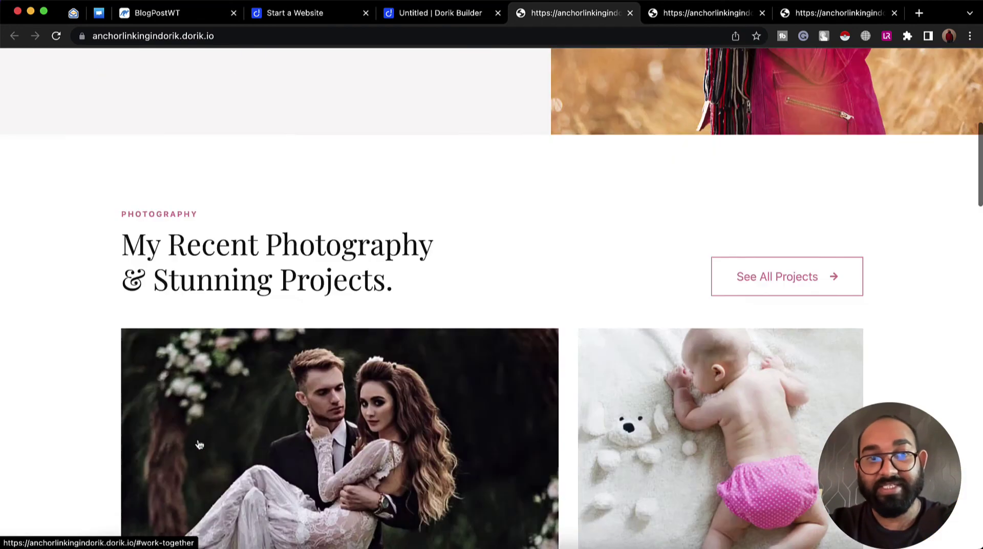